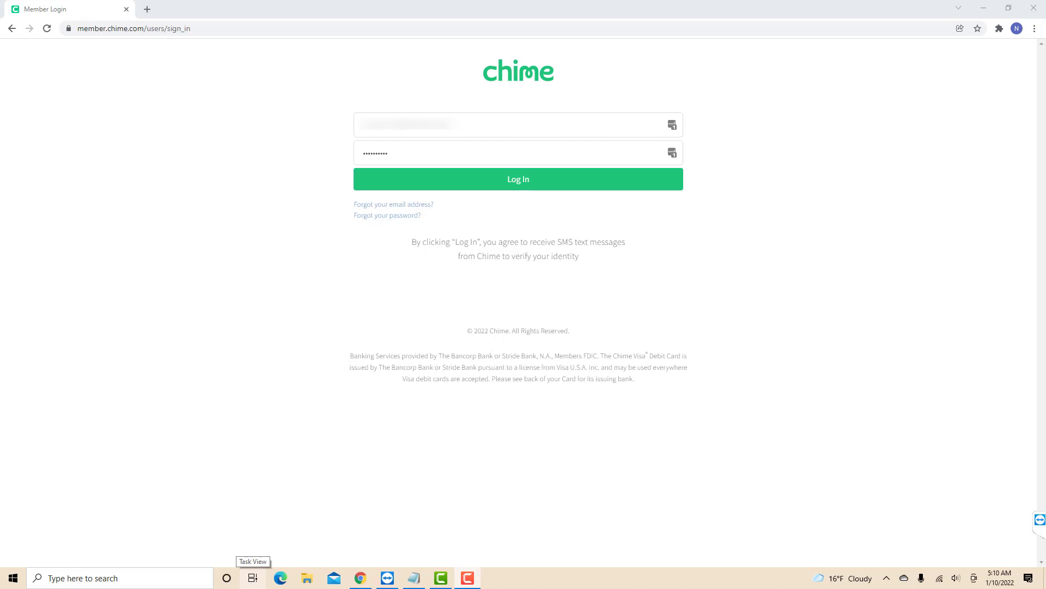
Step: Submit the email and password to log in, reaching the 2-step verification page
{"action": "key", "text": "Return"}
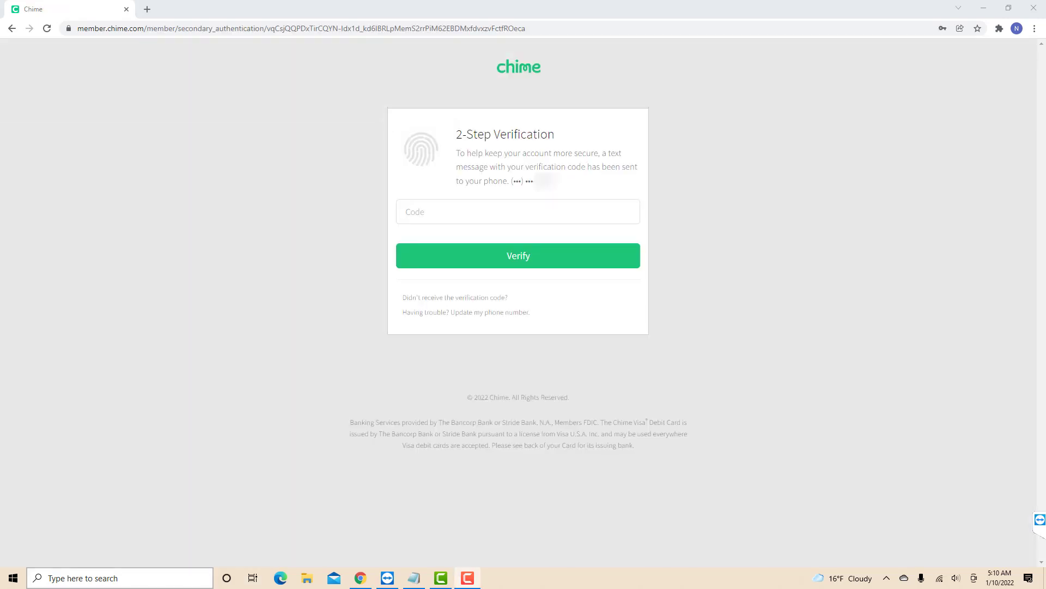